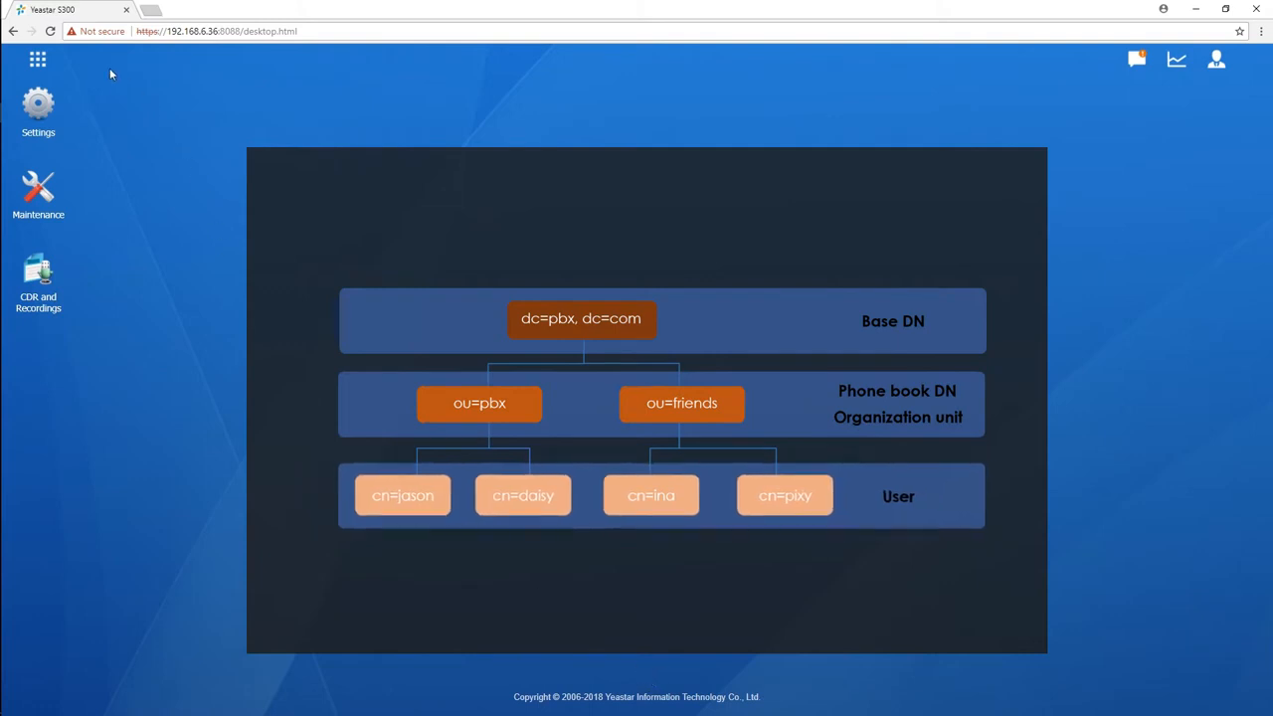
Step: Open the LDAP Server app from the application menu
click(38, 60)
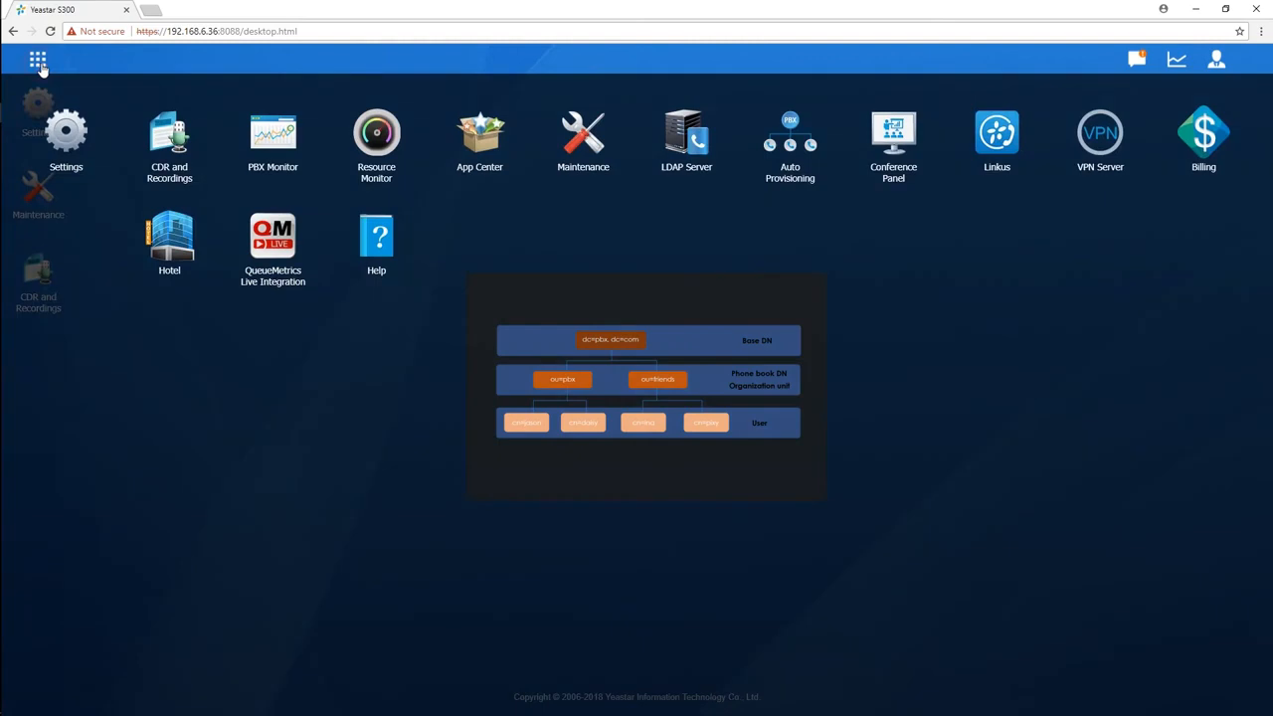
click(682, 147)
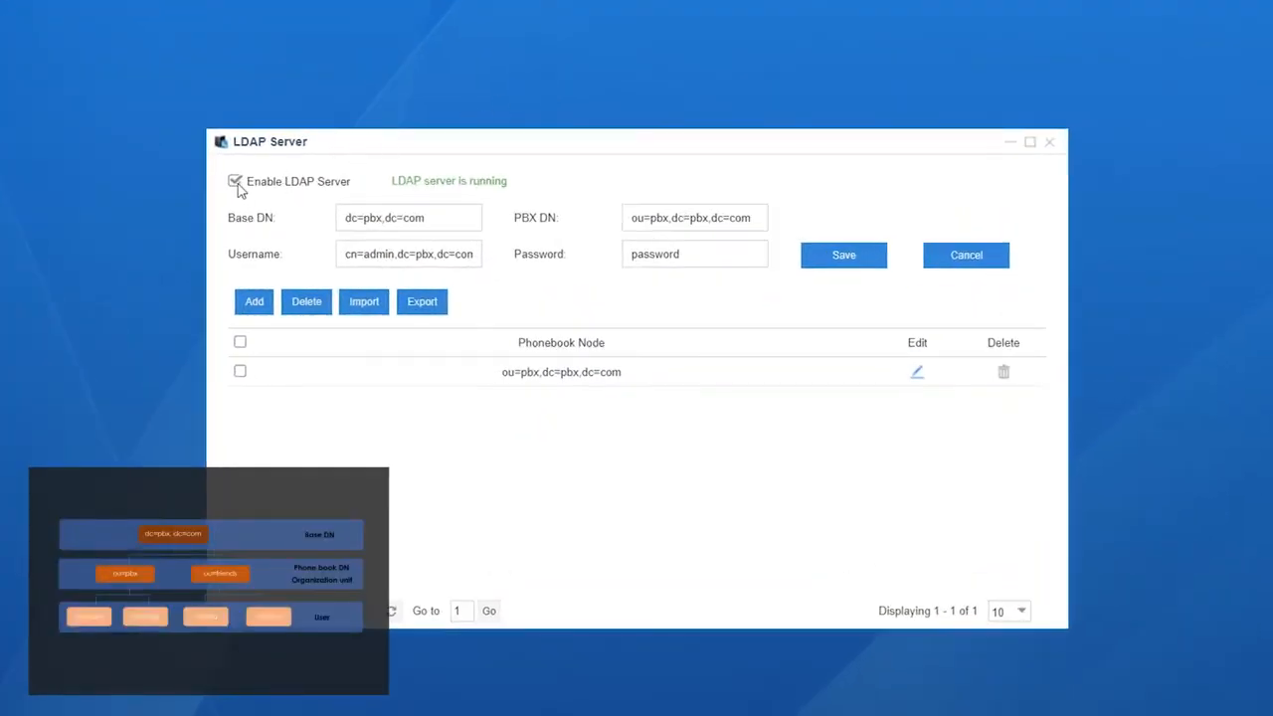
Step: Review the LDAP server's enable option, Base DN, PBX DN, username and password fields
click(827, 264)
click(455, 217)
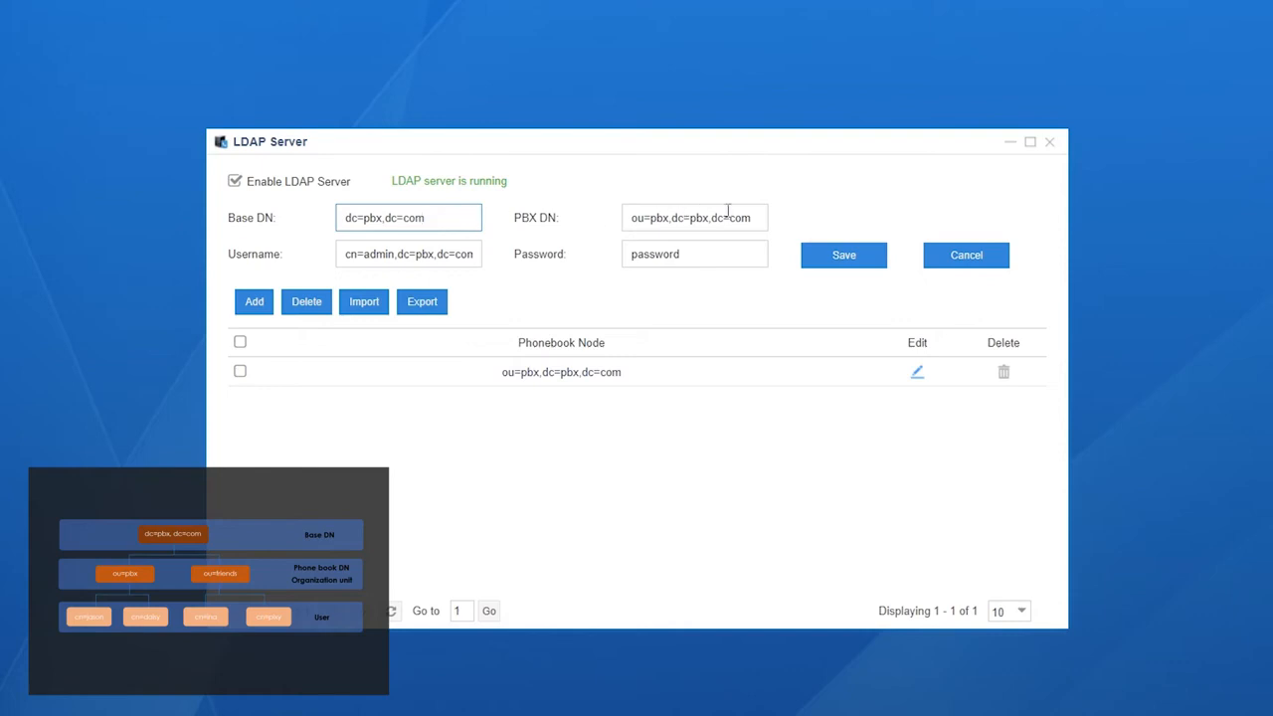
click(758, 217)
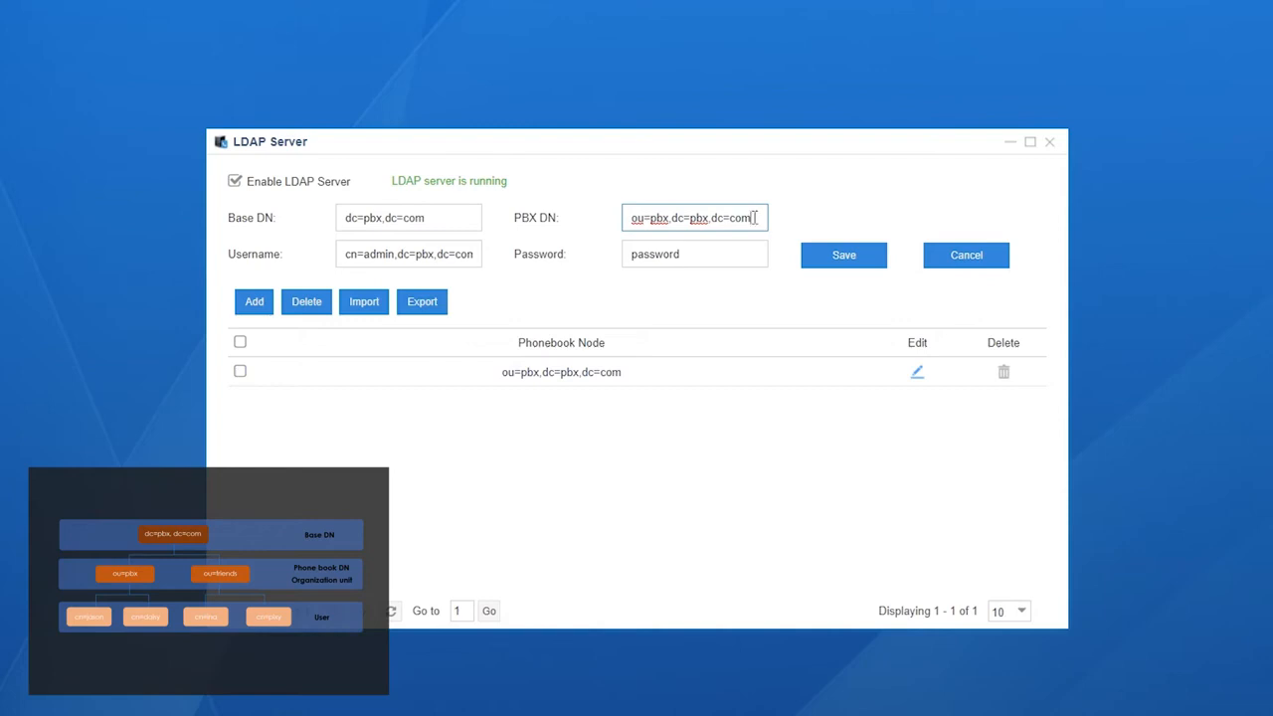
click(446, 255)
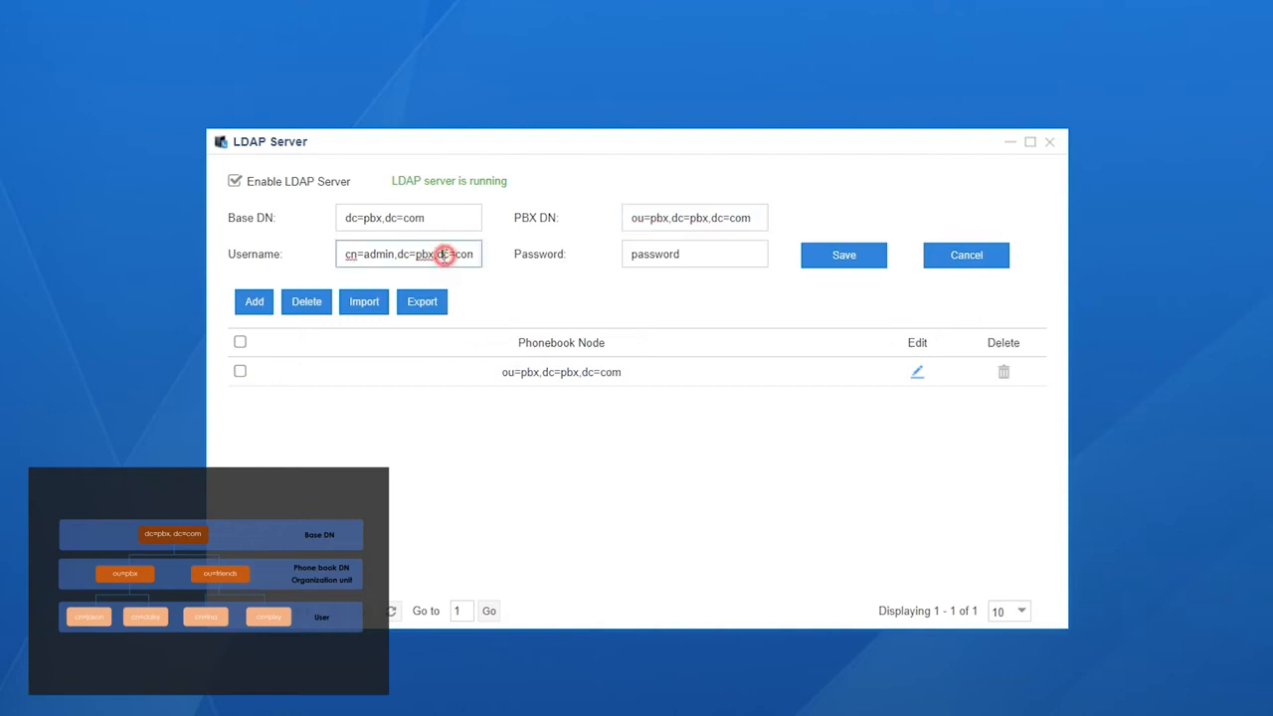
click(730, 253)
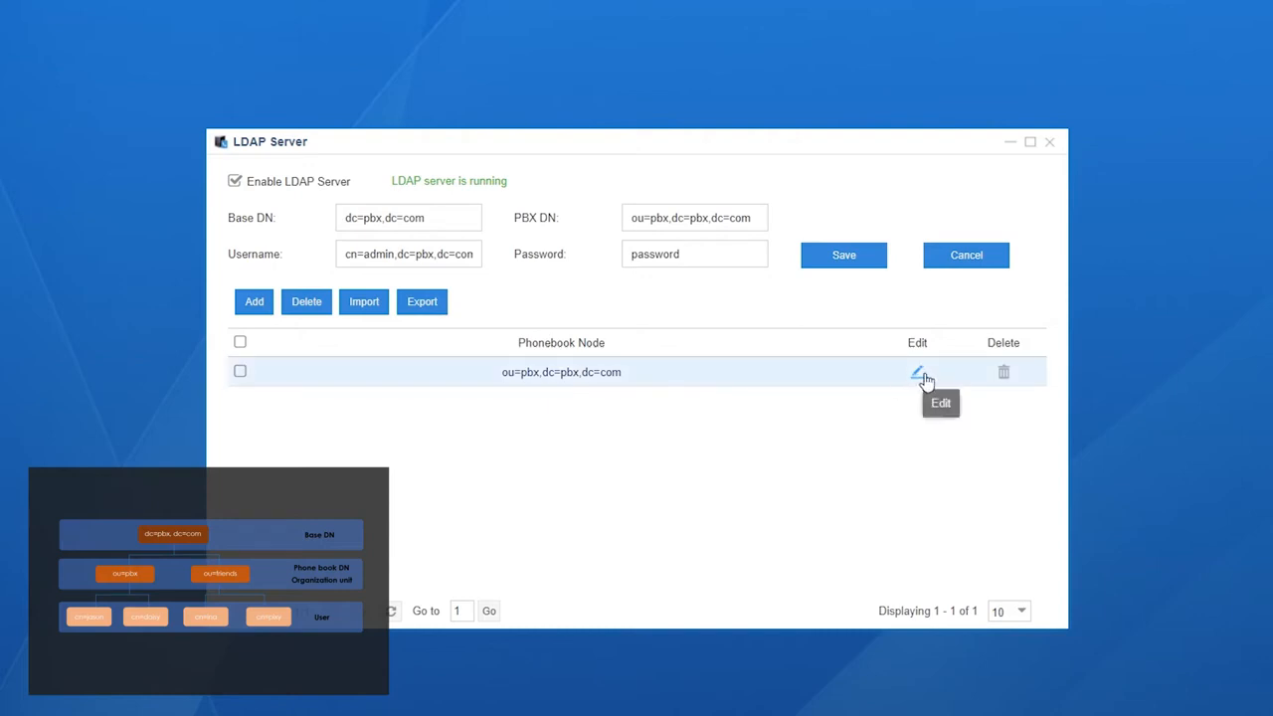
Step: Open the ou=pbx phonebook node, inspect its extension entries, and close the dialog
click(923, 374)
click(918, 375)
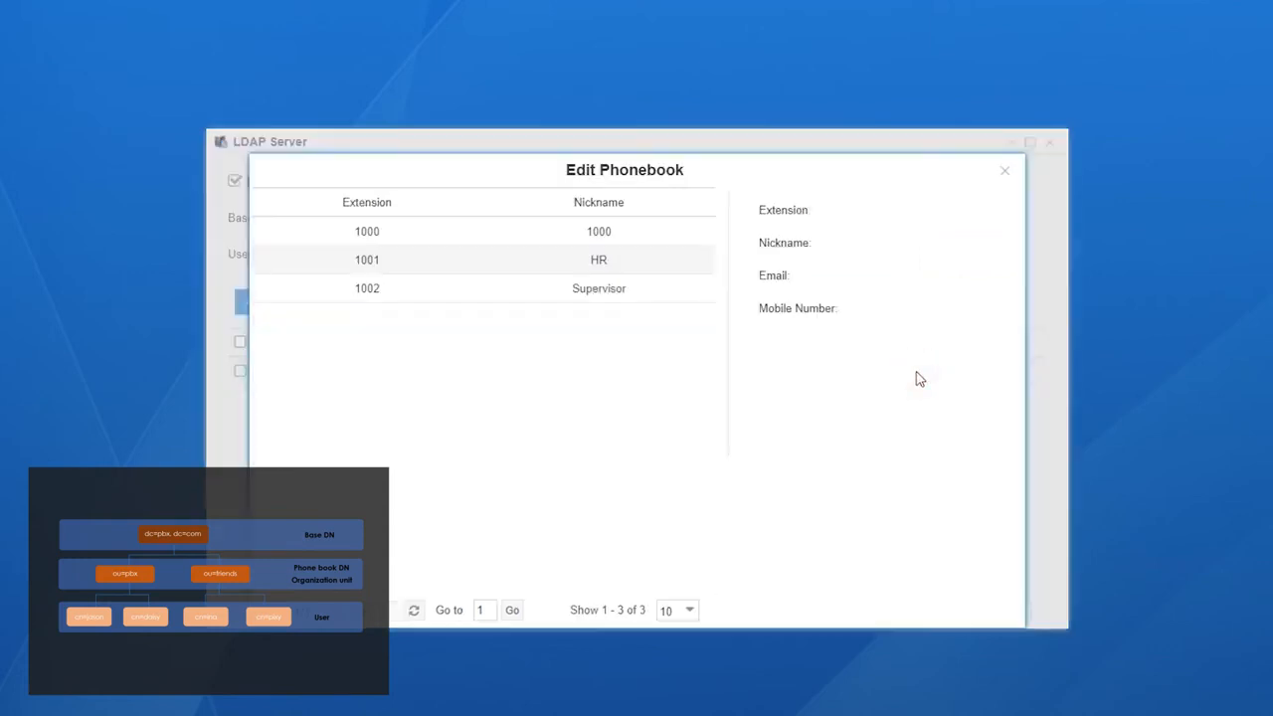
click(645, 288)
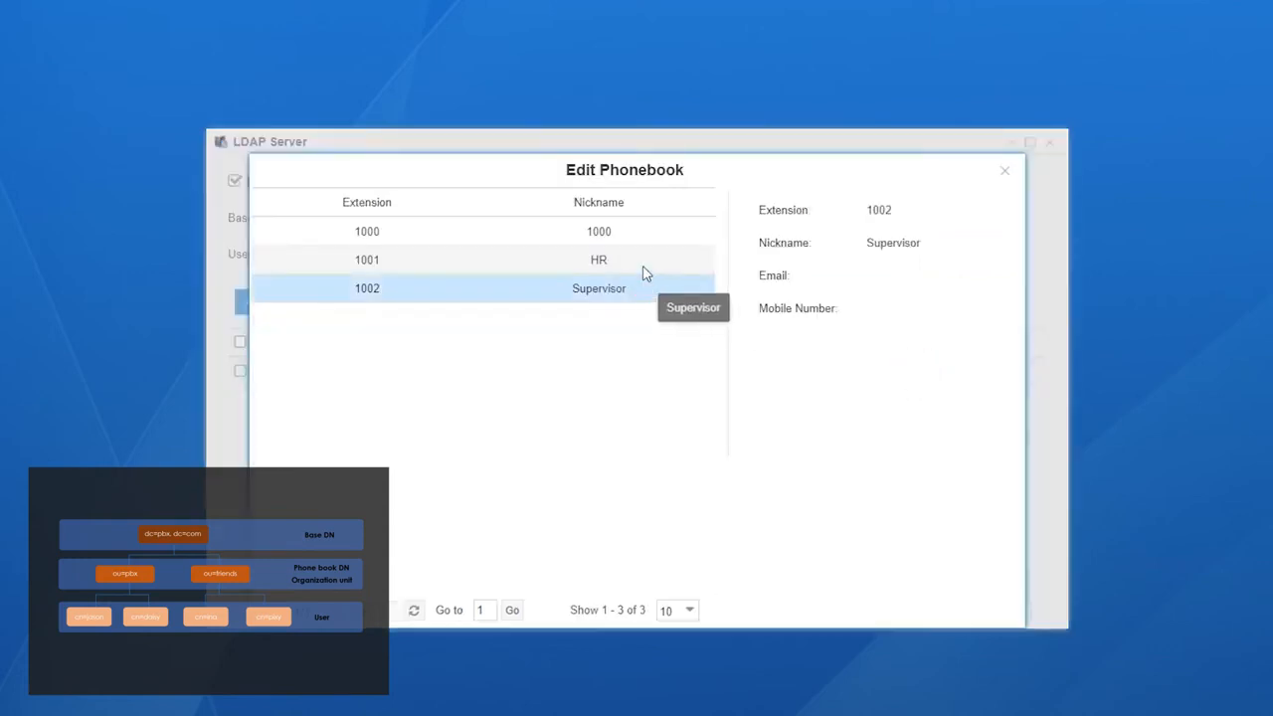
click(647, 232)
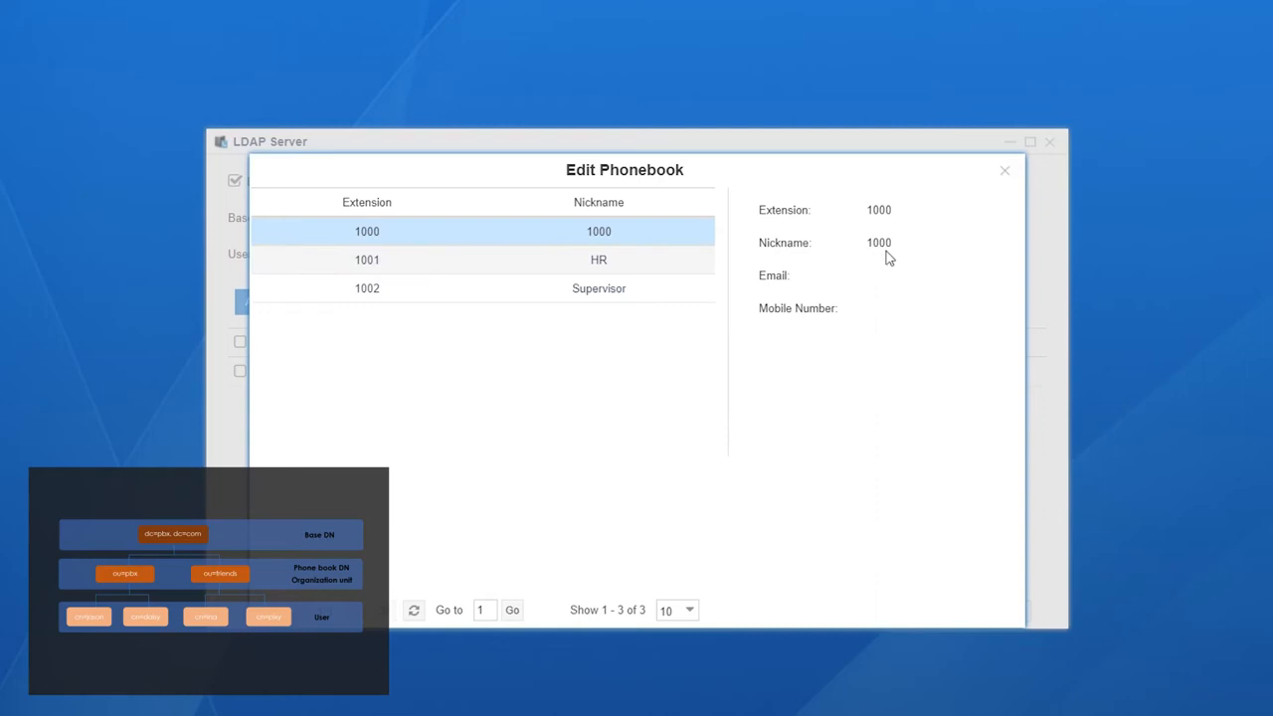
click(1006, 173)
Step: Add a new phonebook named Contacts and save it
click(257, 303)
click(673, 352)
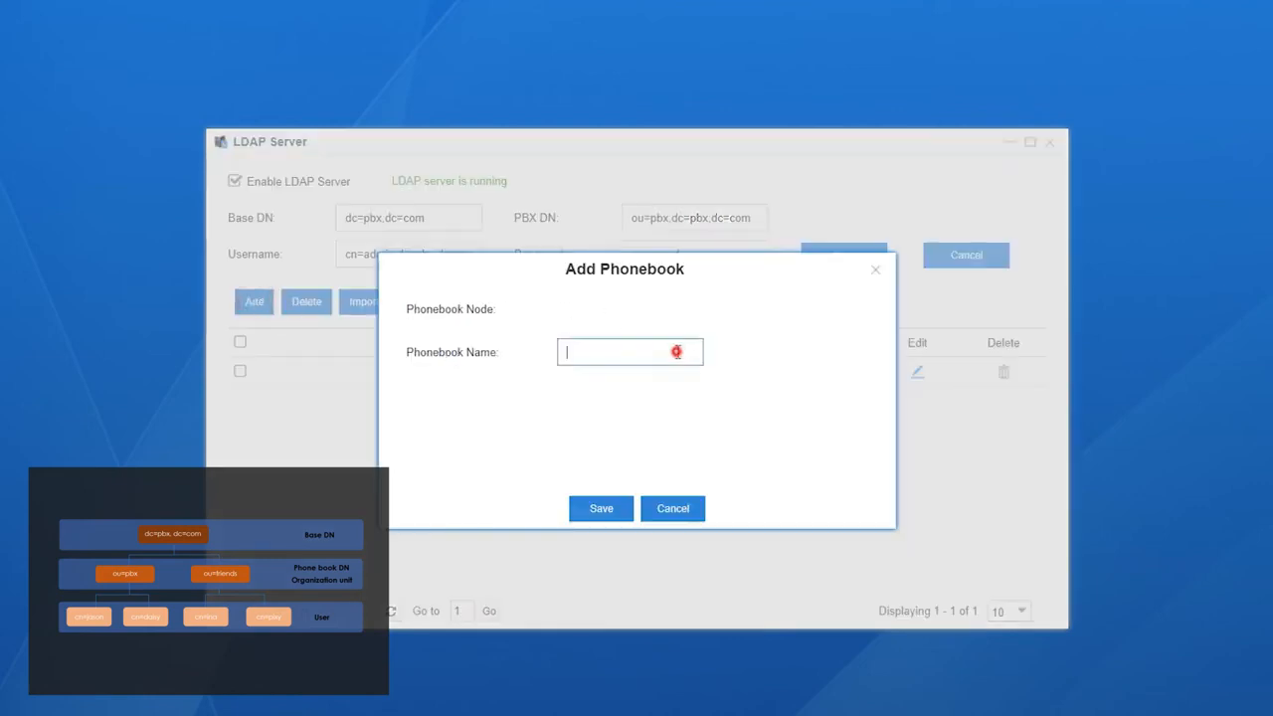
text(Contacts)
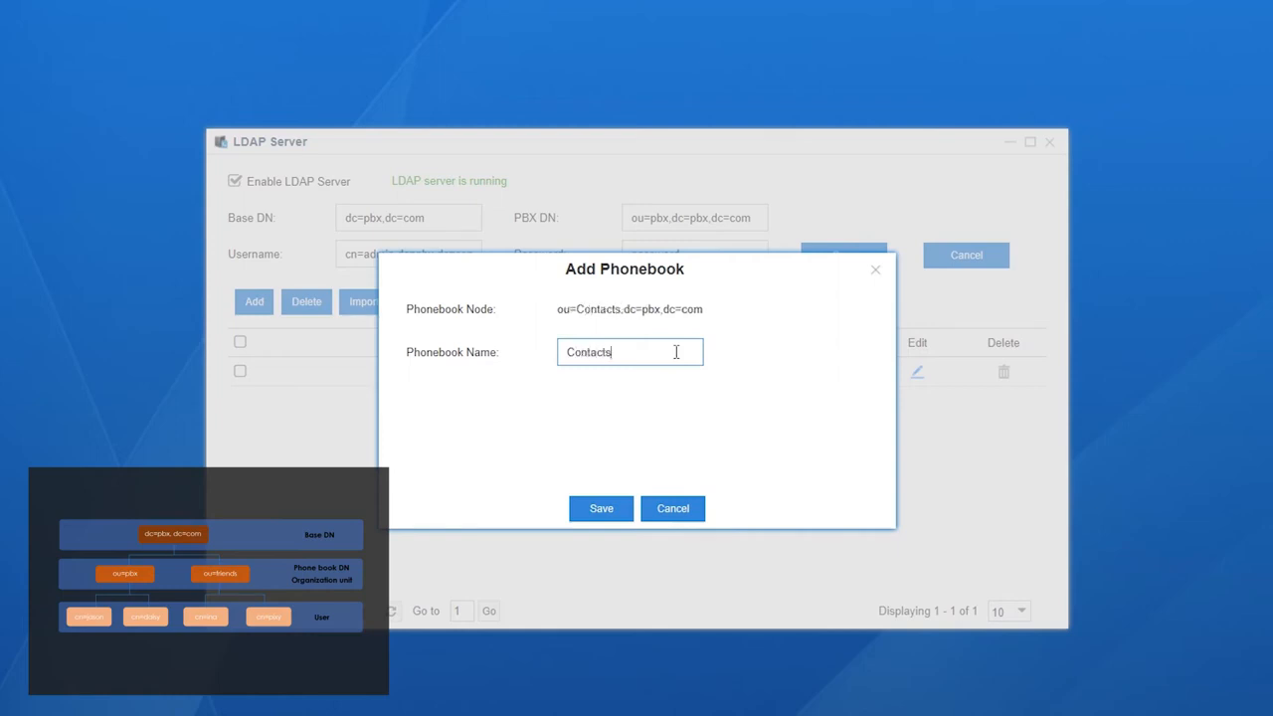
click(603, 511)
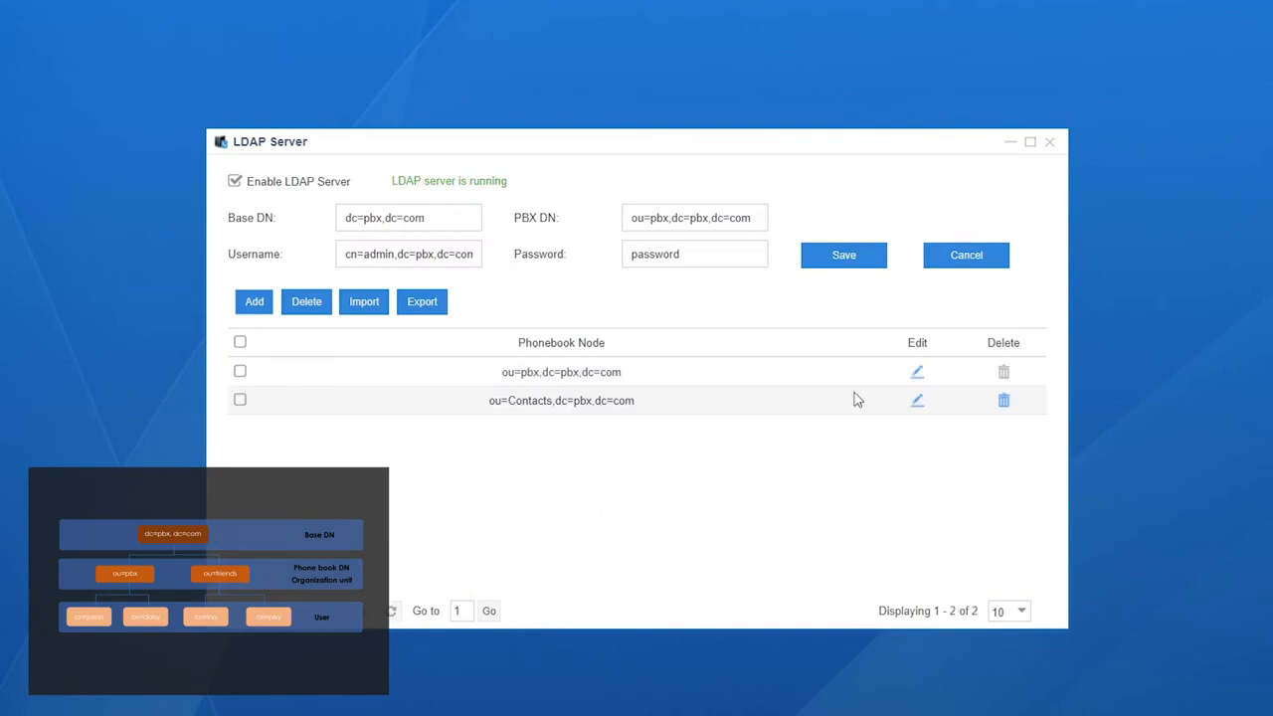
Step: Open the Contacts phonebook for editing and enter a new contact's nickname and mobile number
click(917, 400)
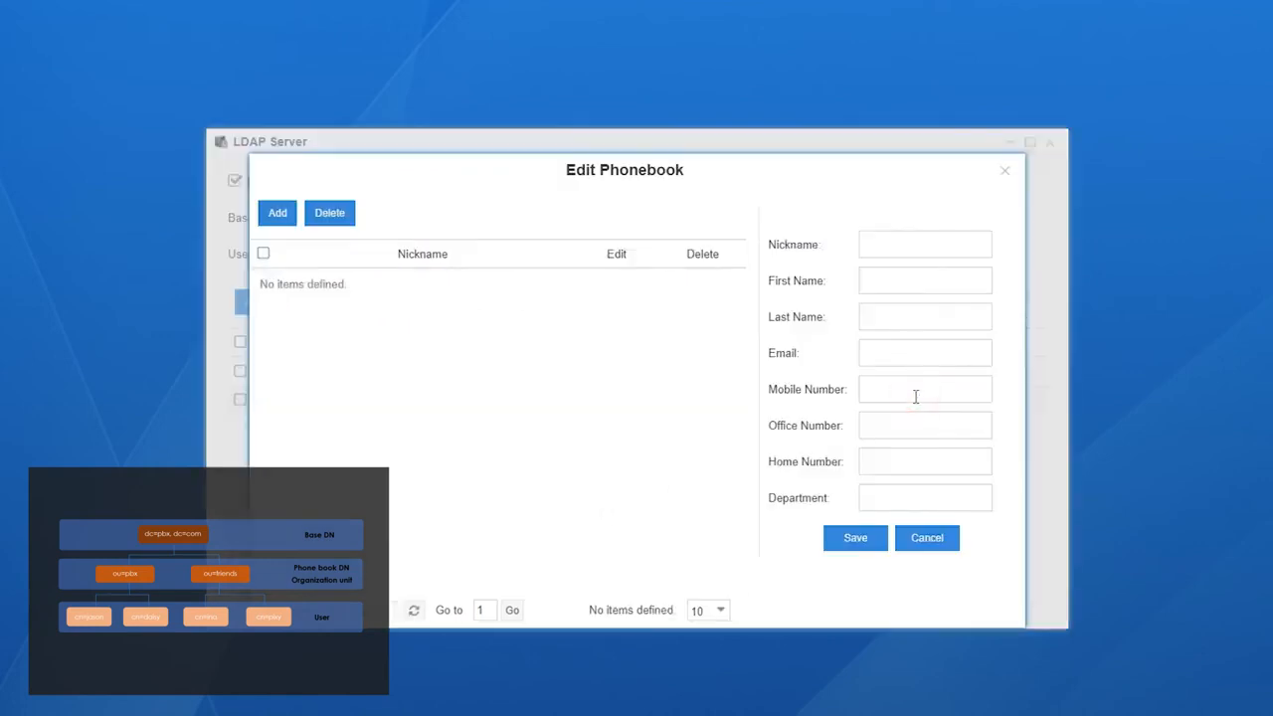
click(923, 240)
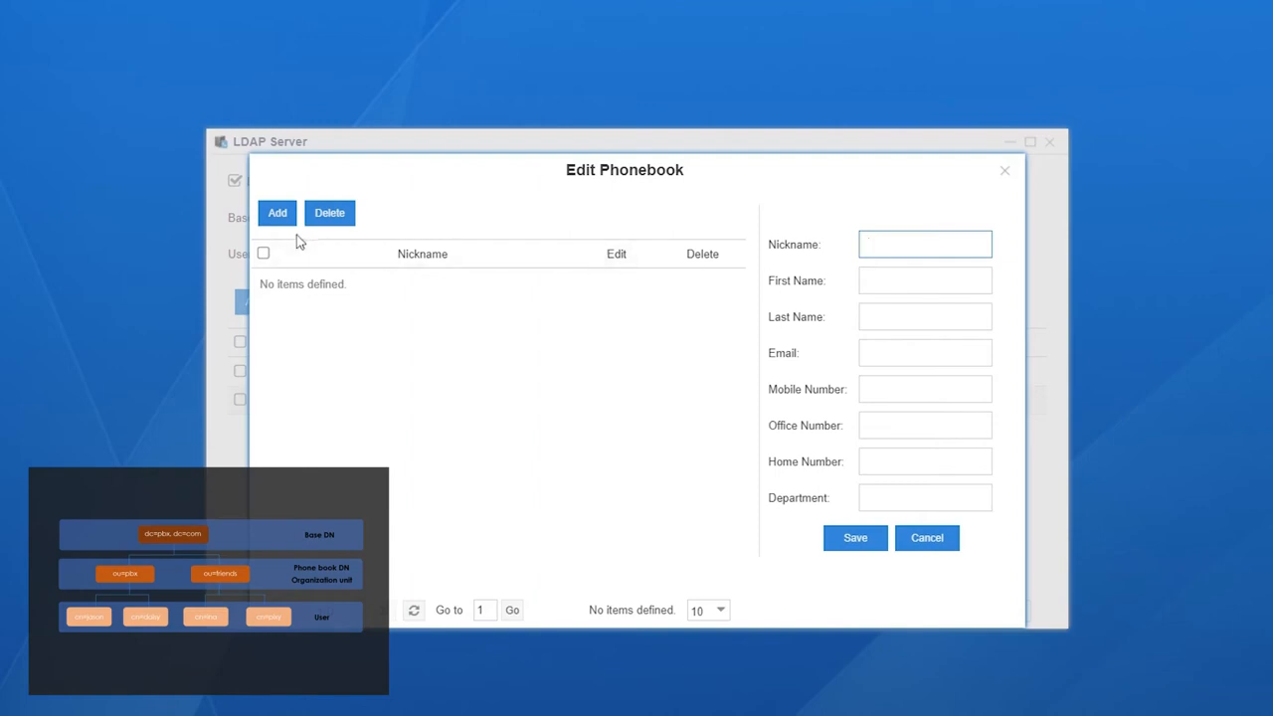
click(887, 243)
text(Daisy)
click(919, 389)
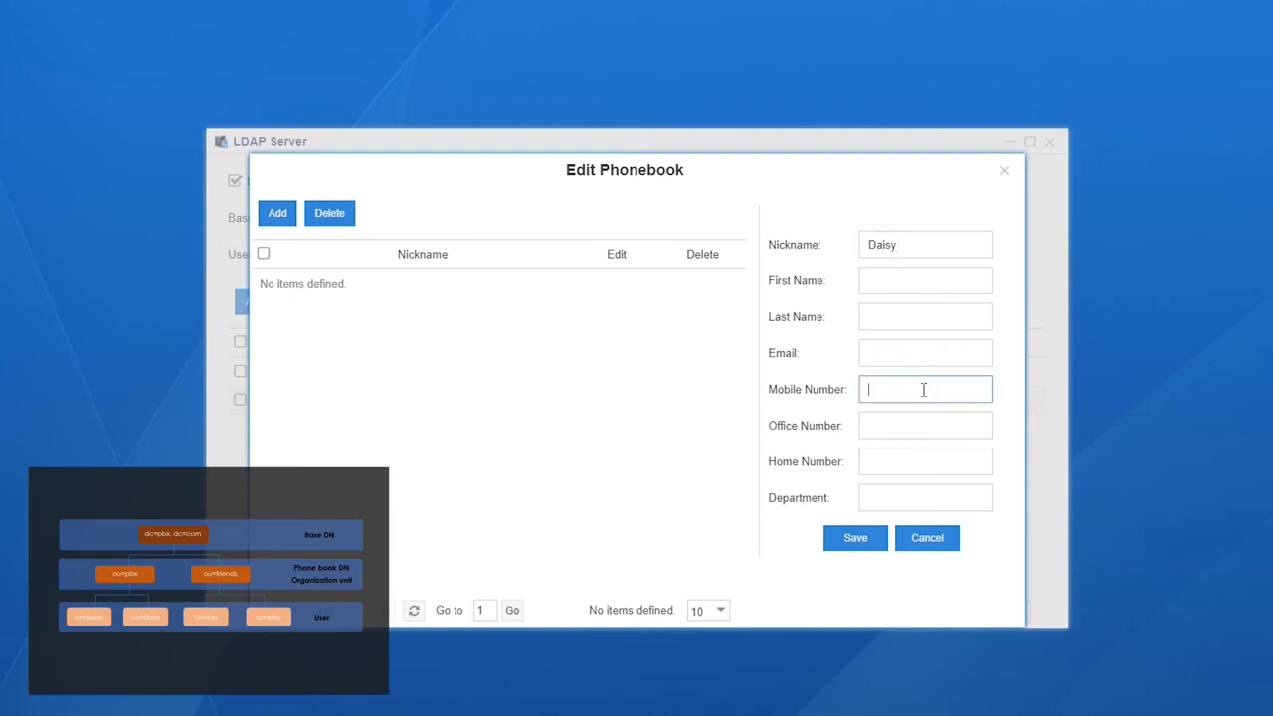
text(111222333)
Step: Fill in the contact's first name and last name, then save the entry
click(926, 280)
text(Da)
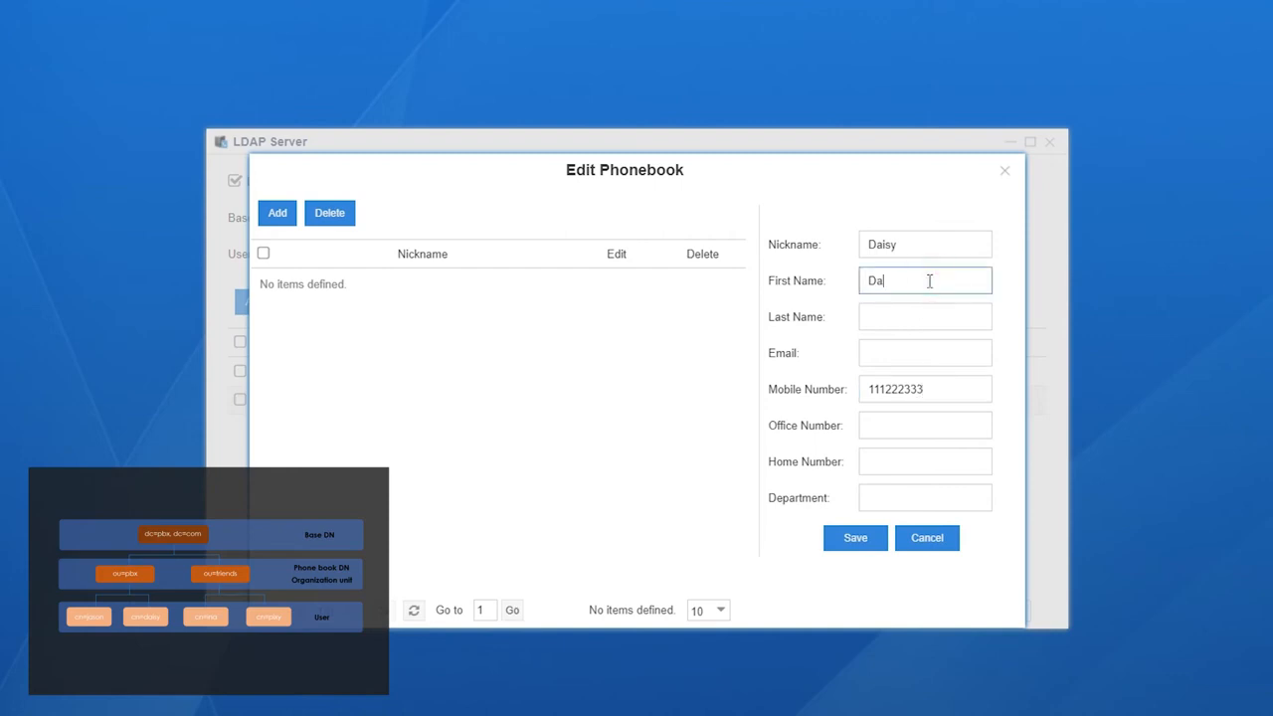
text(isy)
click(938, 317)
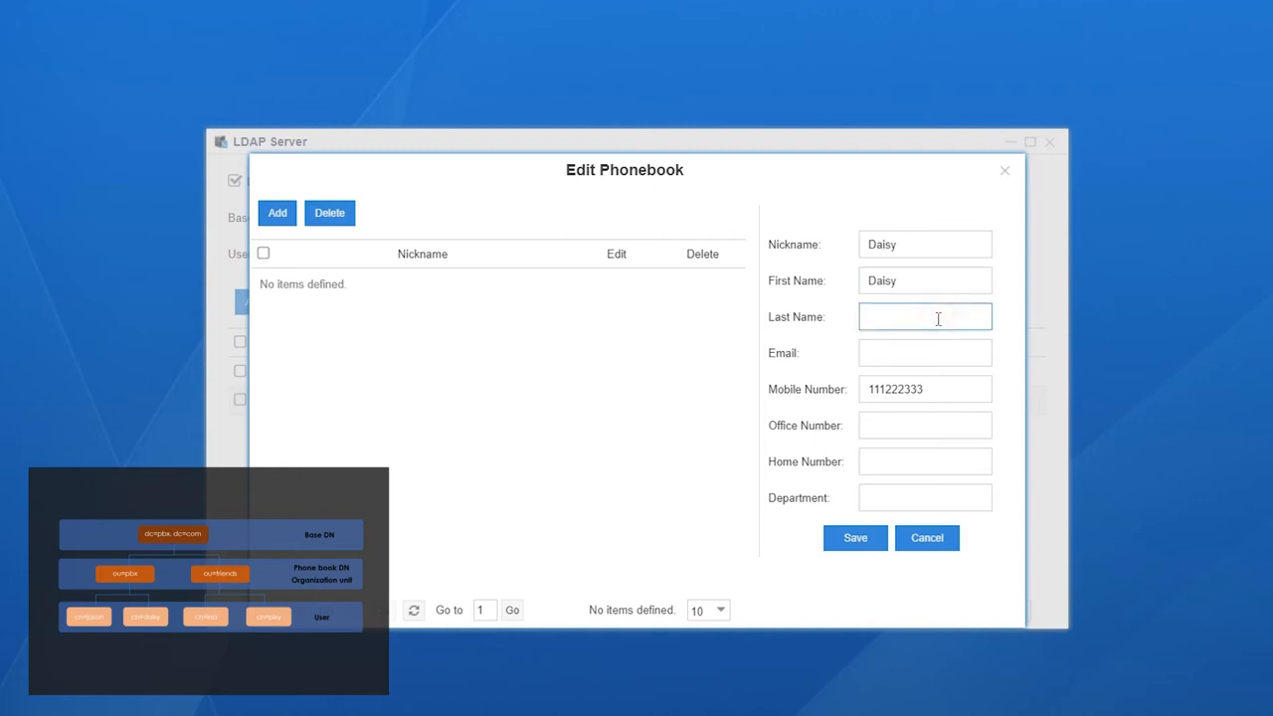
text(XXX)
click(877, 538)
Step: Select all phonebook nodes, export them, and open the exported ldapcontact.csv file
click(241, 342)
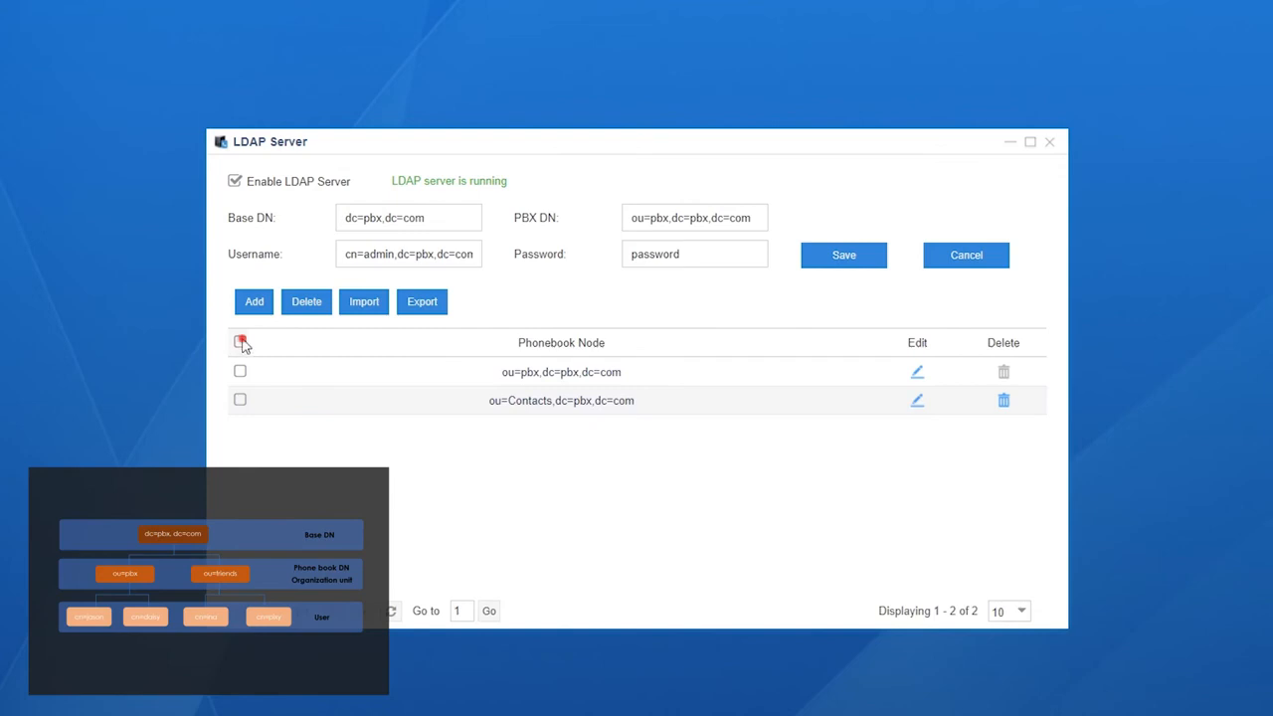
click(444, 309)
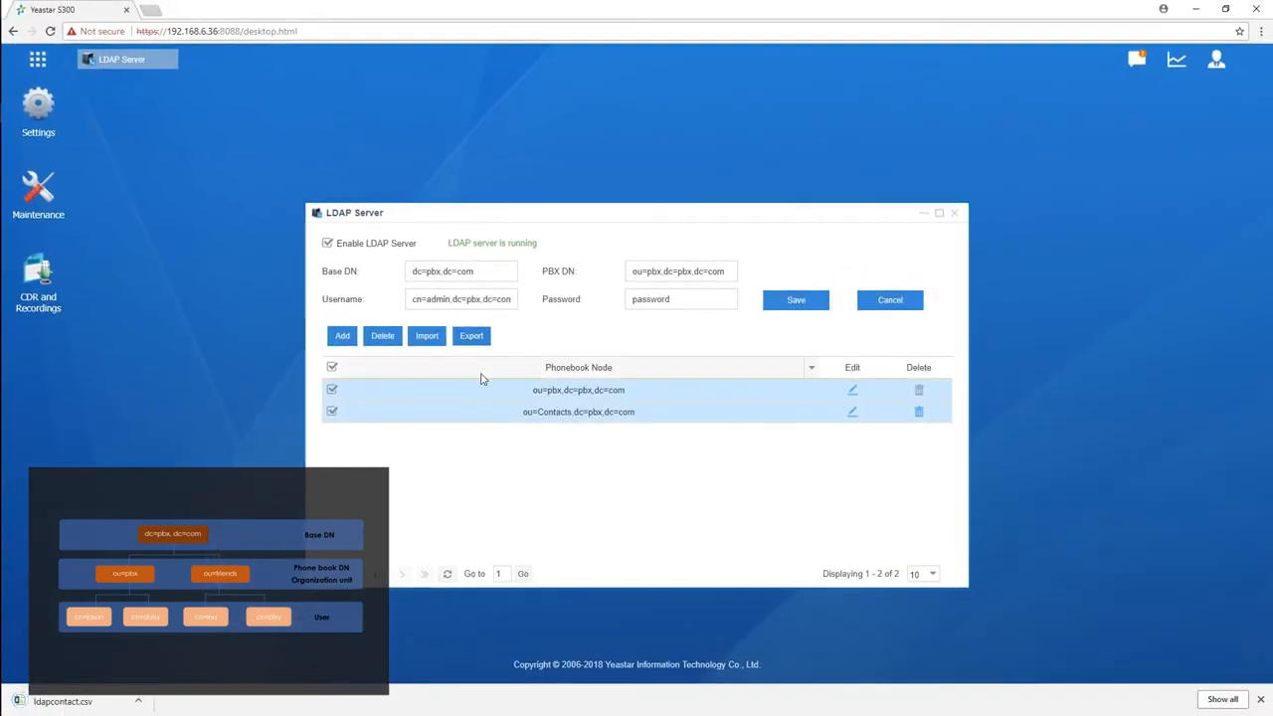
click(81, 706)
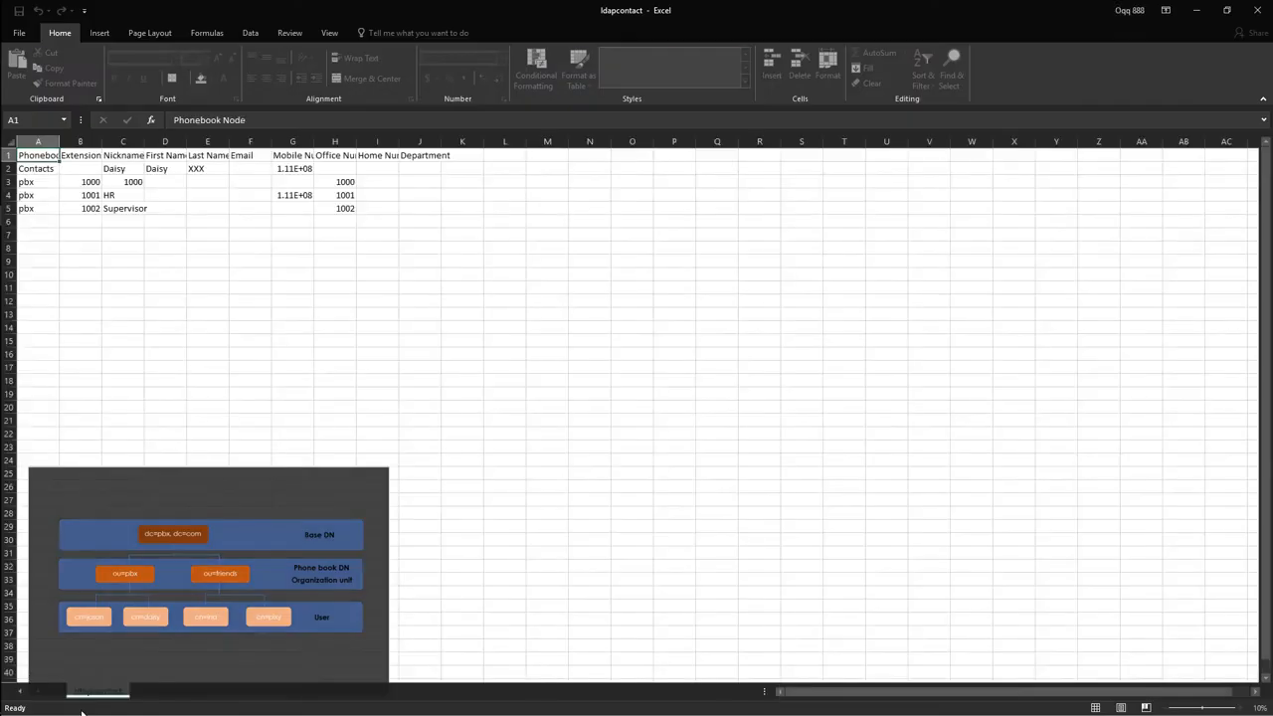
Step: Widen a column to inspect the exported contacts, then close the spreadsheet without saving
drag(475, 160, 511, 160)
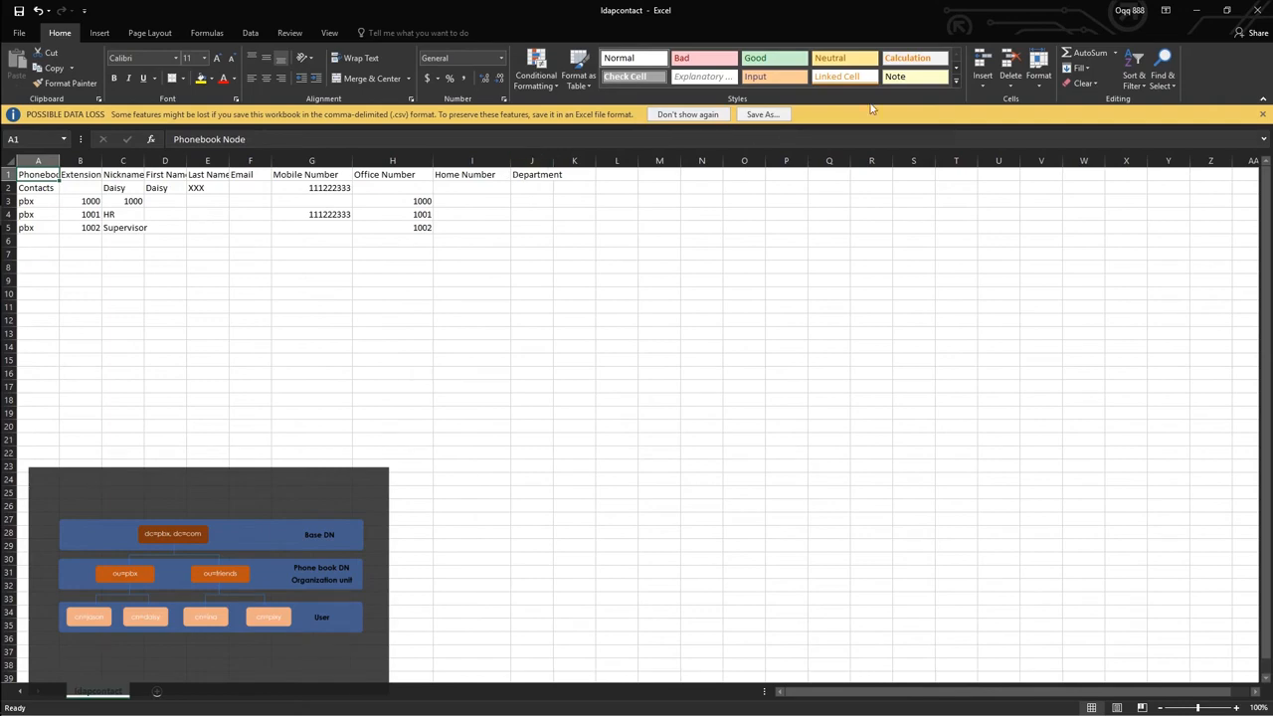
click(1257, 10)
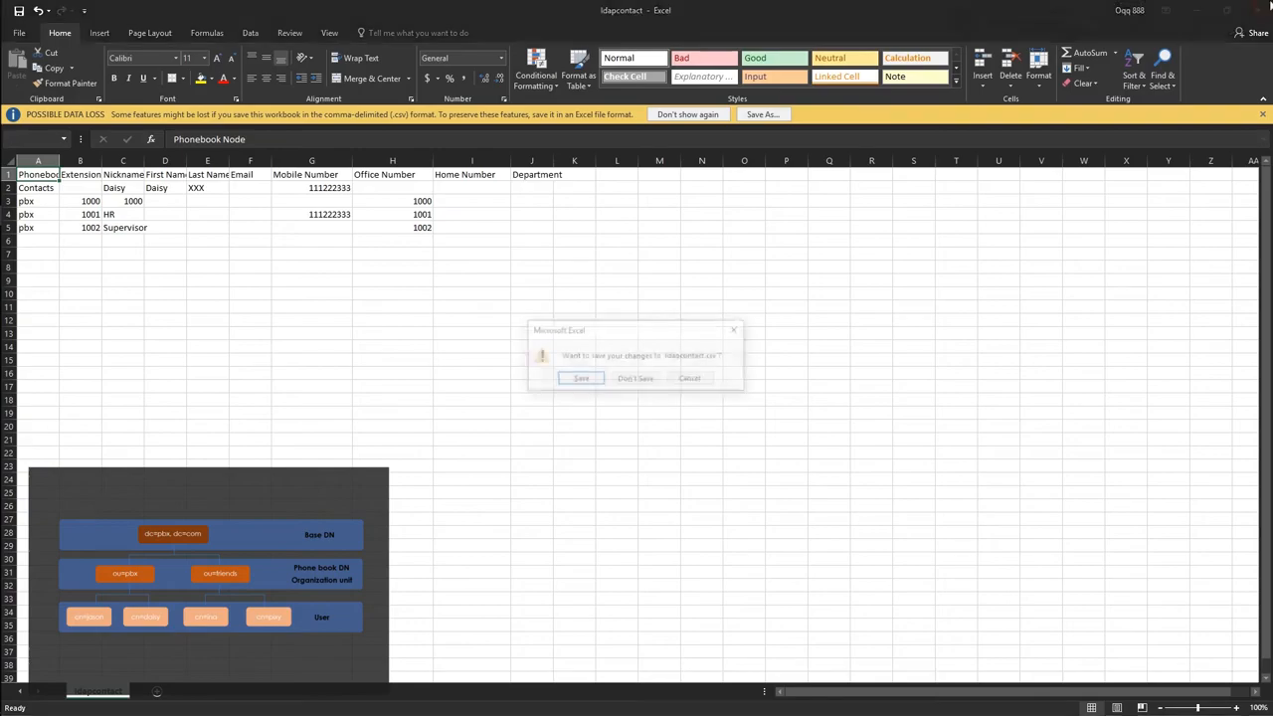
click(628, 383)
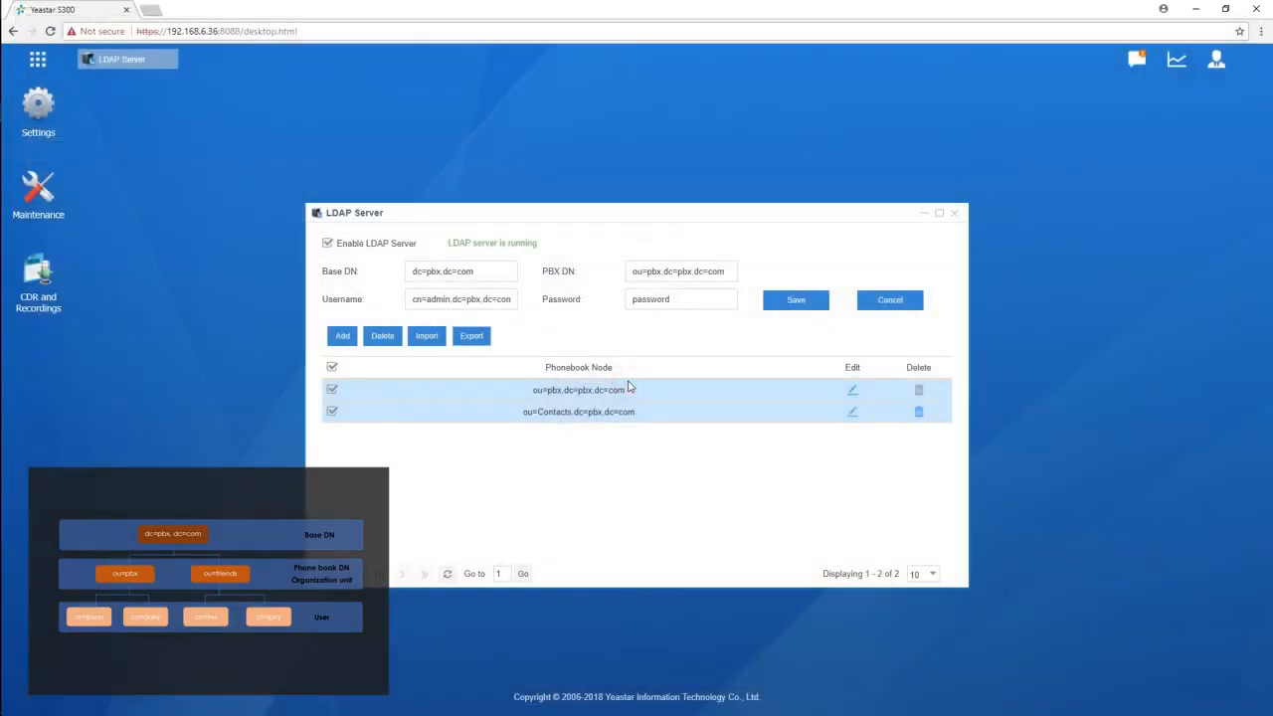
Step: Switch to the Yealink T21 phone's web interface and open its LDAP directory settings
click(428, 336)
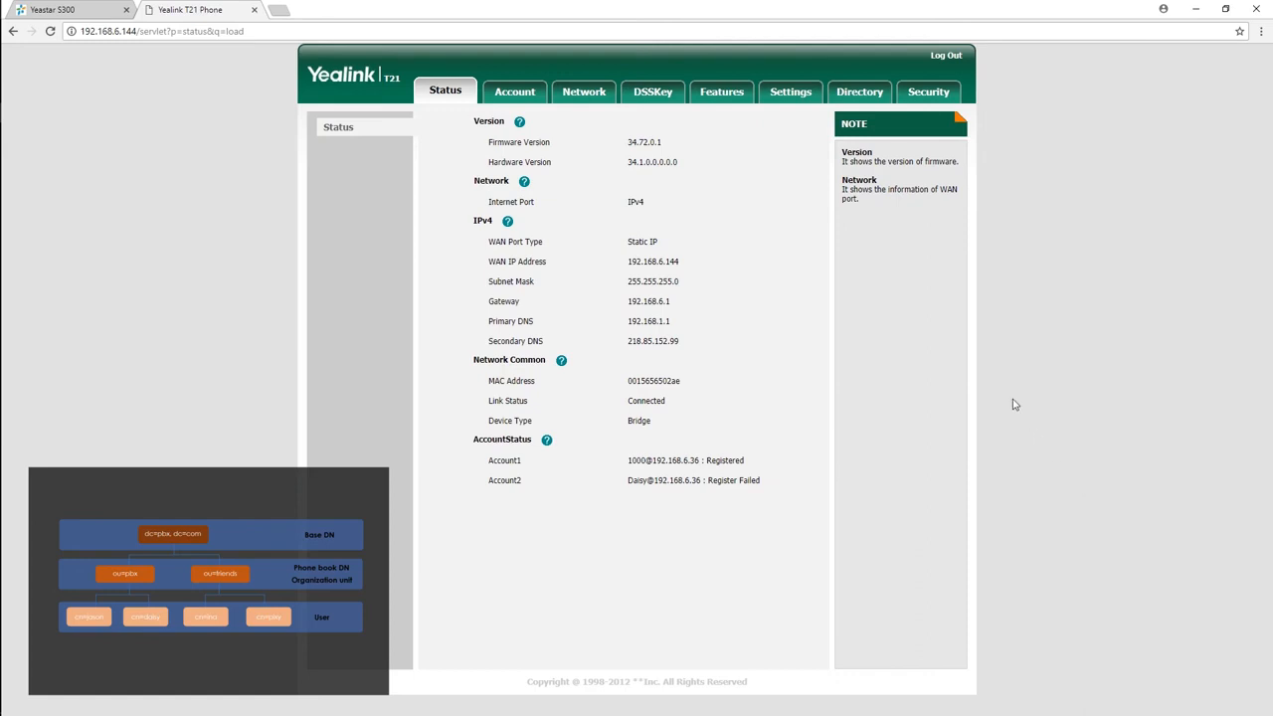
click(857, 96)
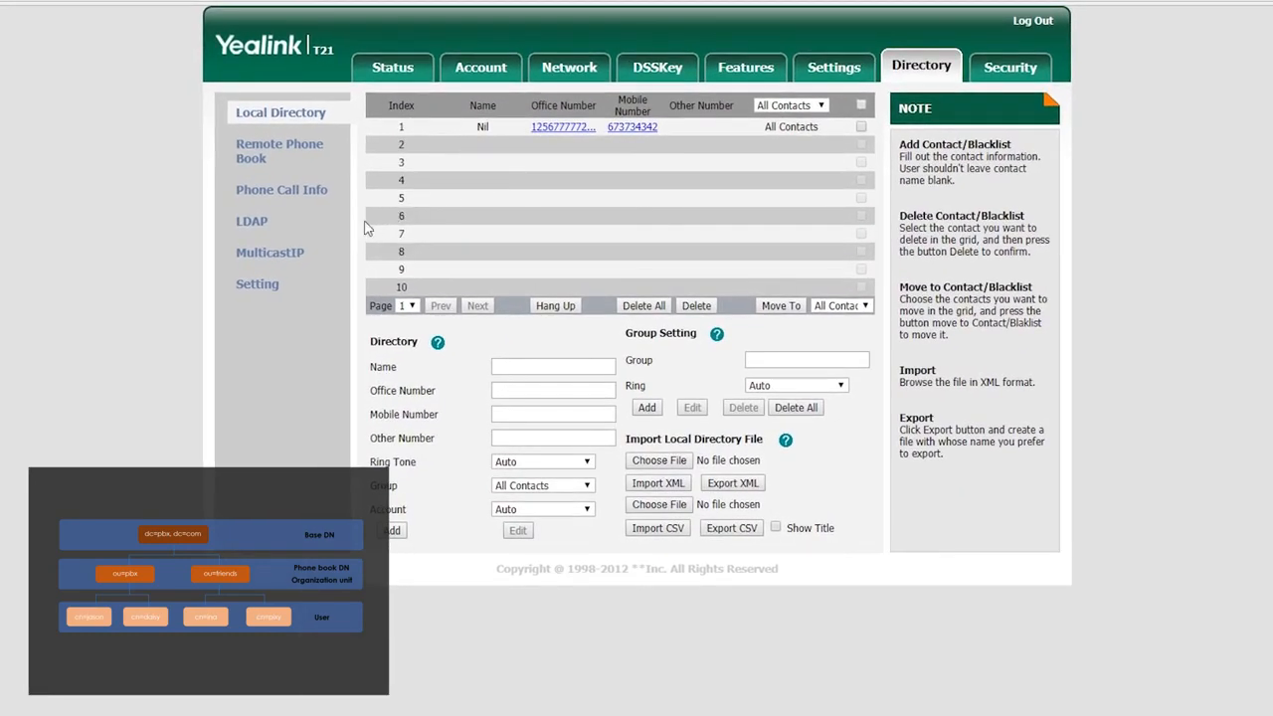
click(266, 224)
Step: Enable LDAP and set the LDAP Number Filter to (|(telephoneNumber=%)(homePhone=%)(mobile=%))
click(772, 108)
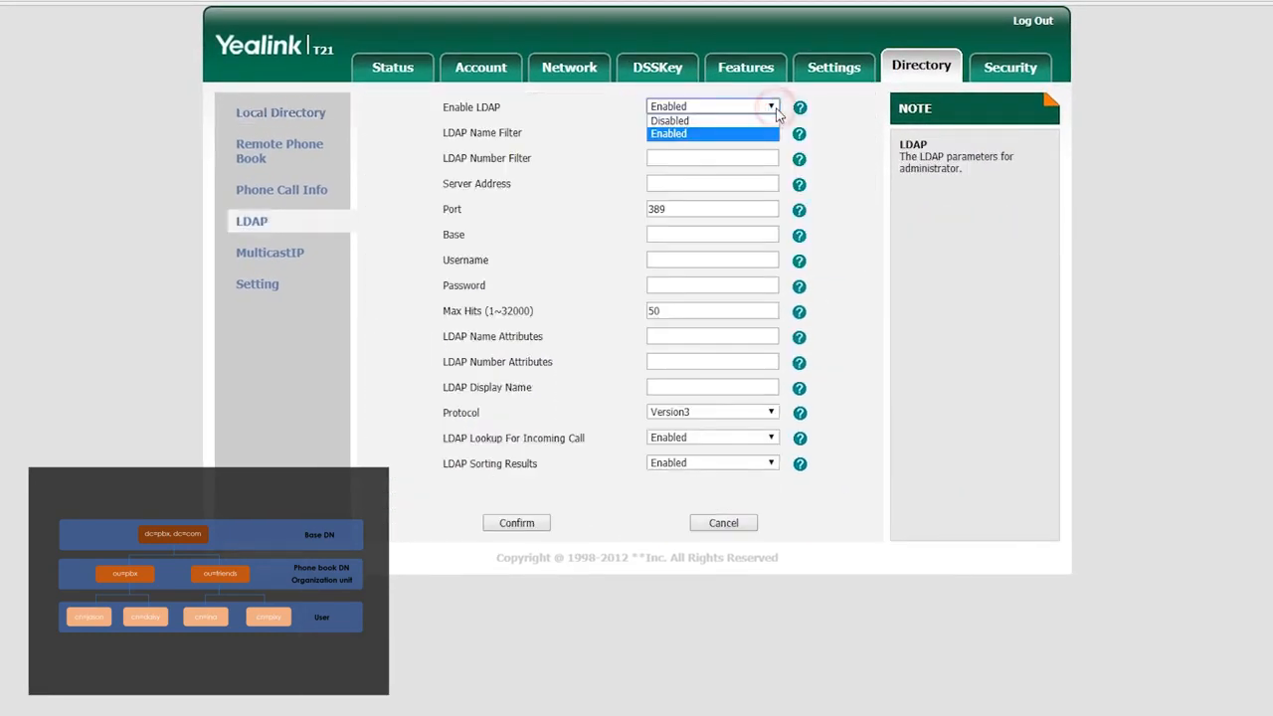
click(728, 134)
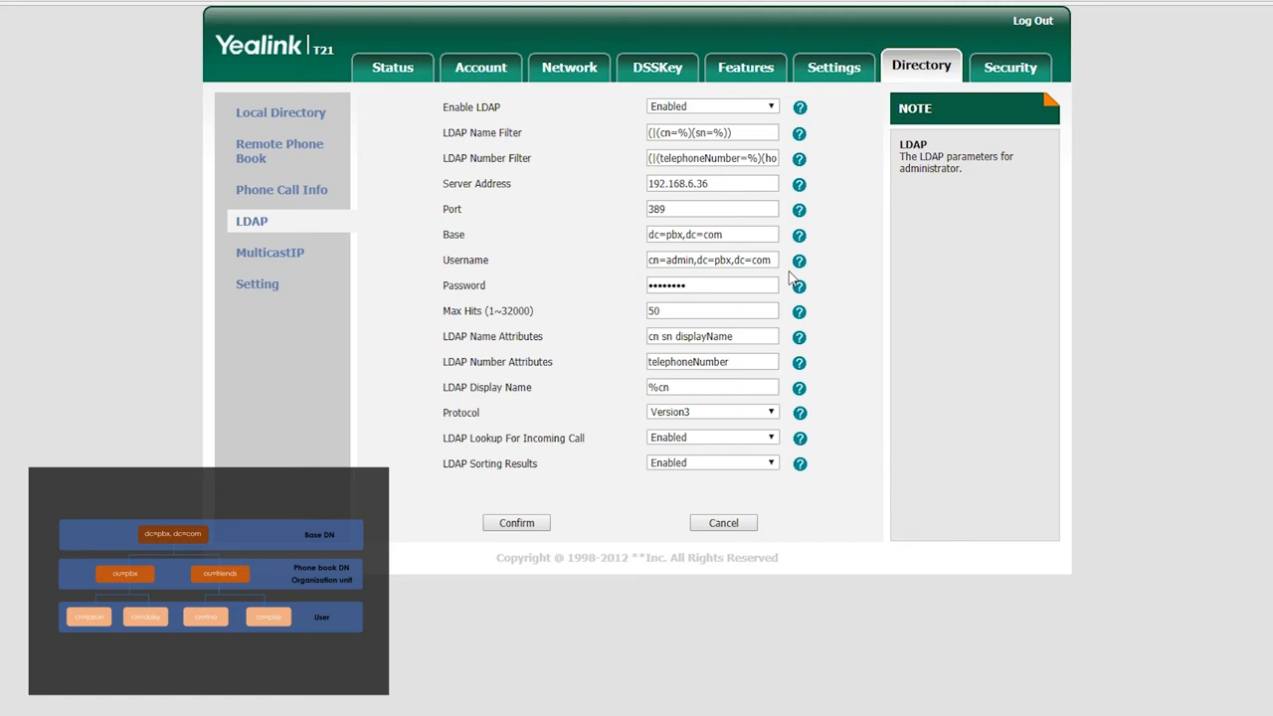
click(774, 158)
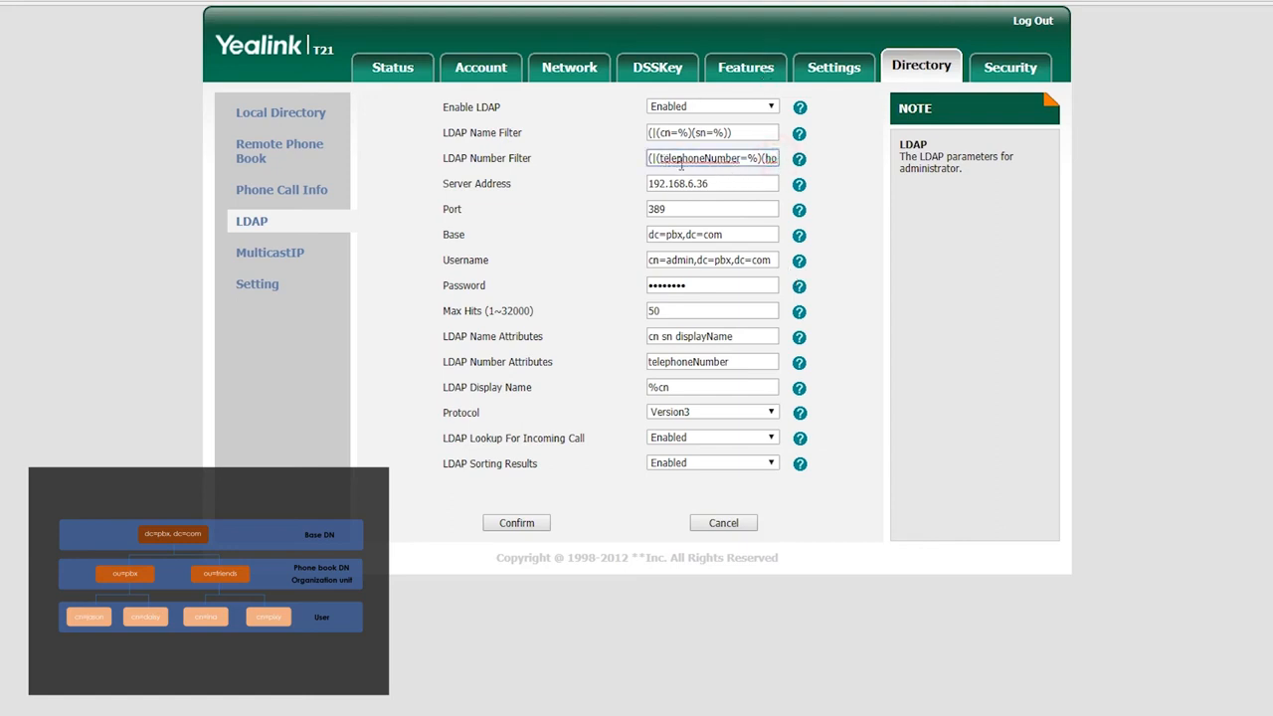
text((hom)
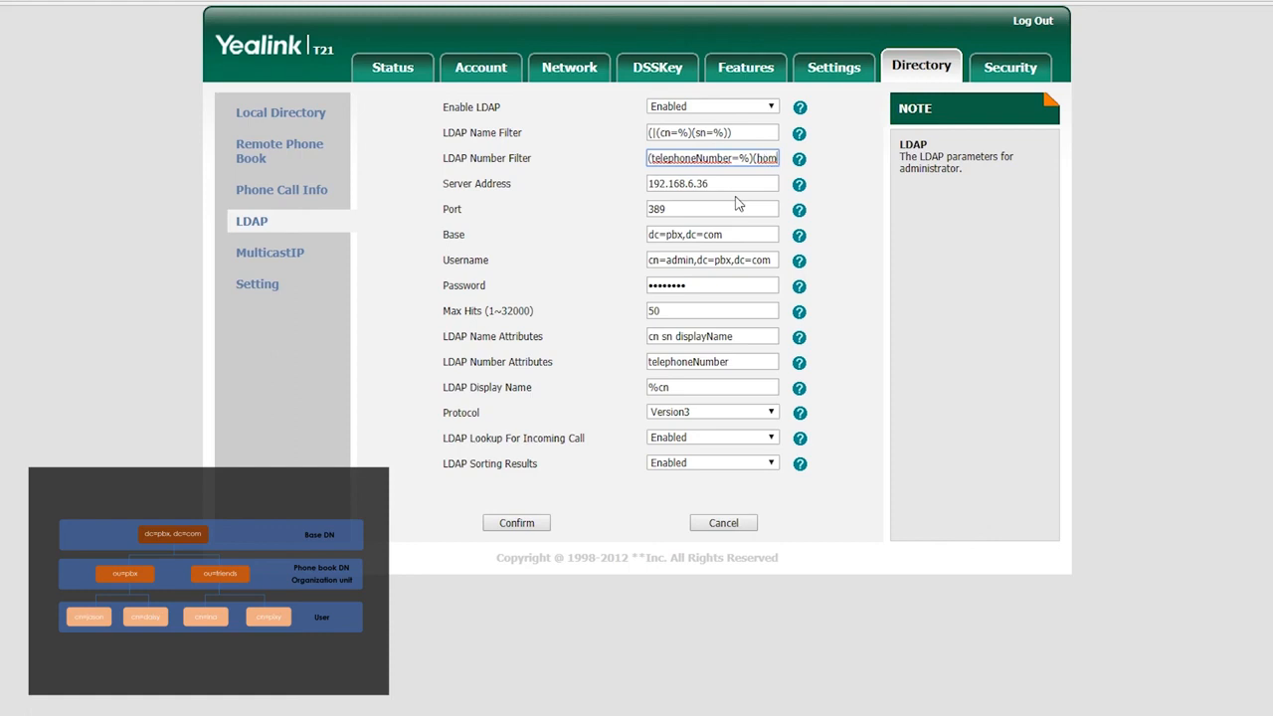
text(ePhone=%)(mobile=%)))
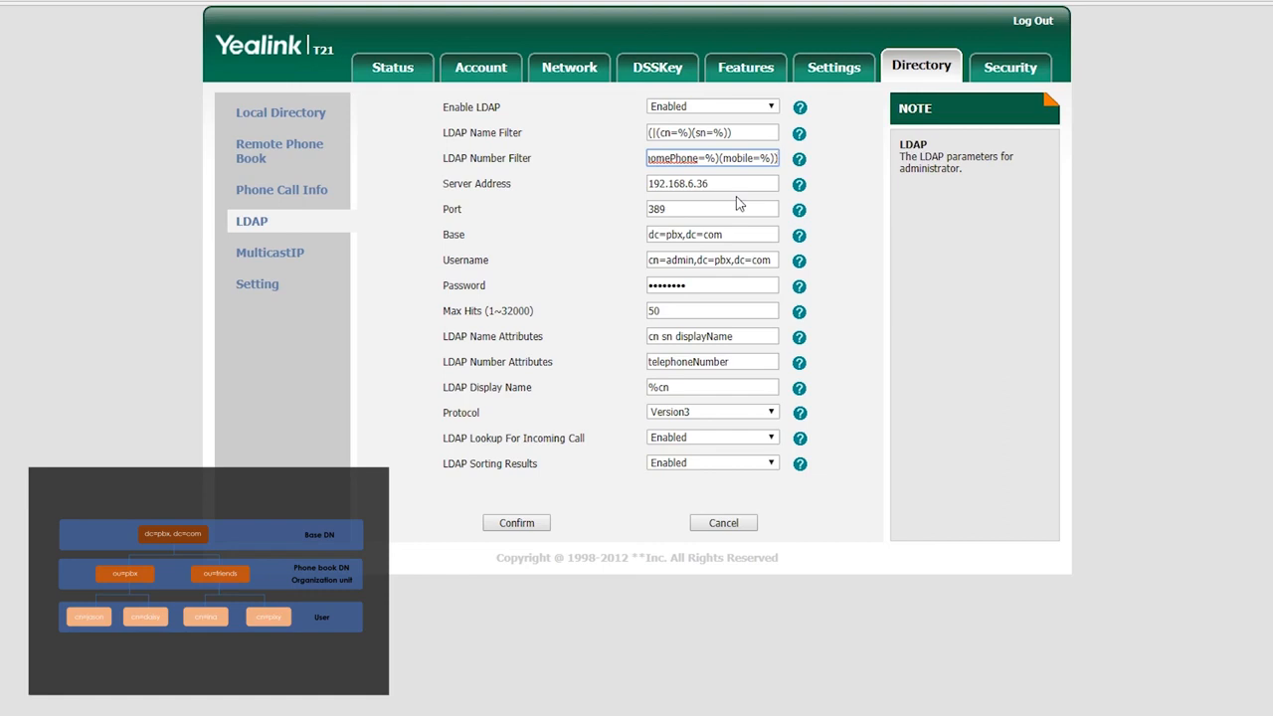
Step: Review the server address, base, username, password and LDAP name attribute settings
click(717, 183)
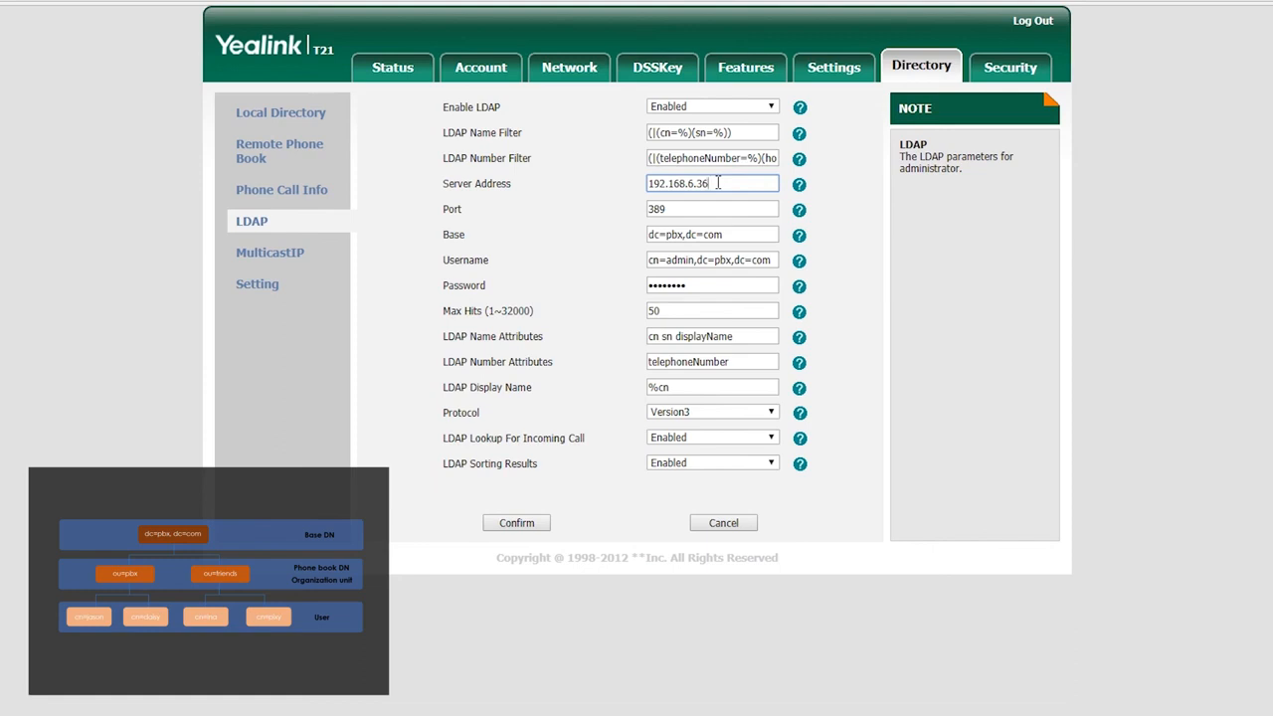
click(744, 234)
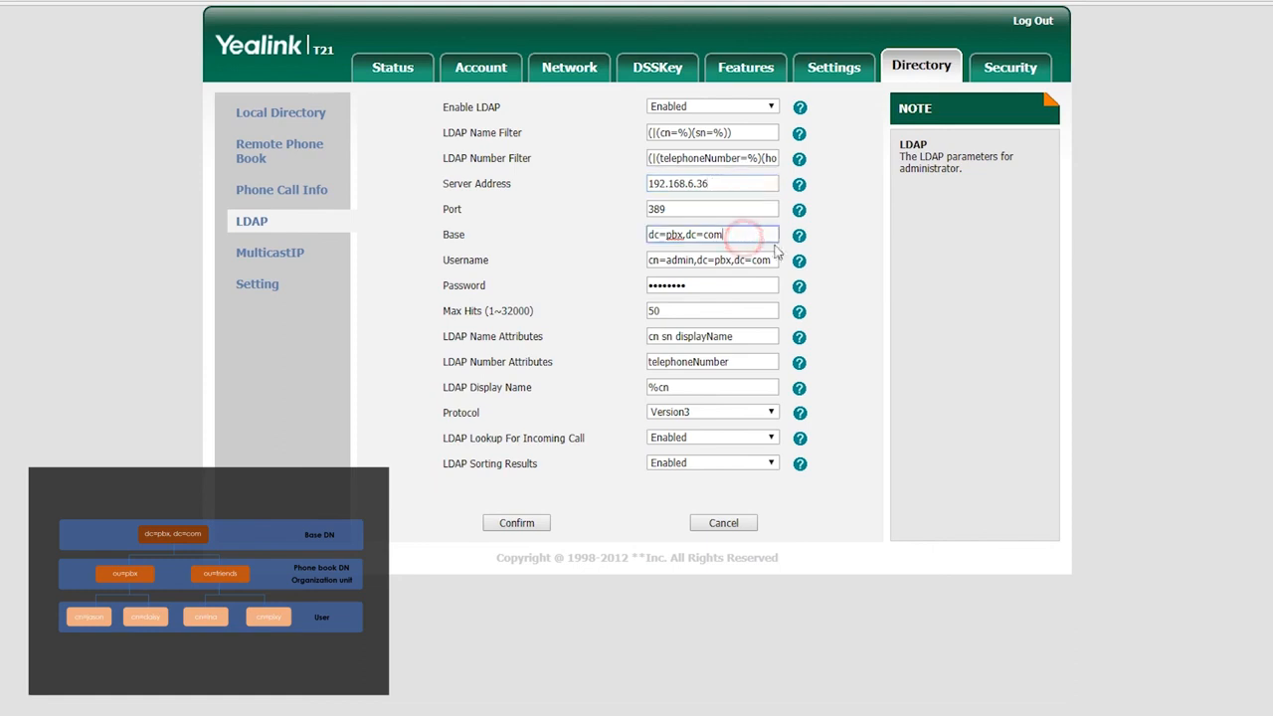
click(779, 260)
click(745, 286)
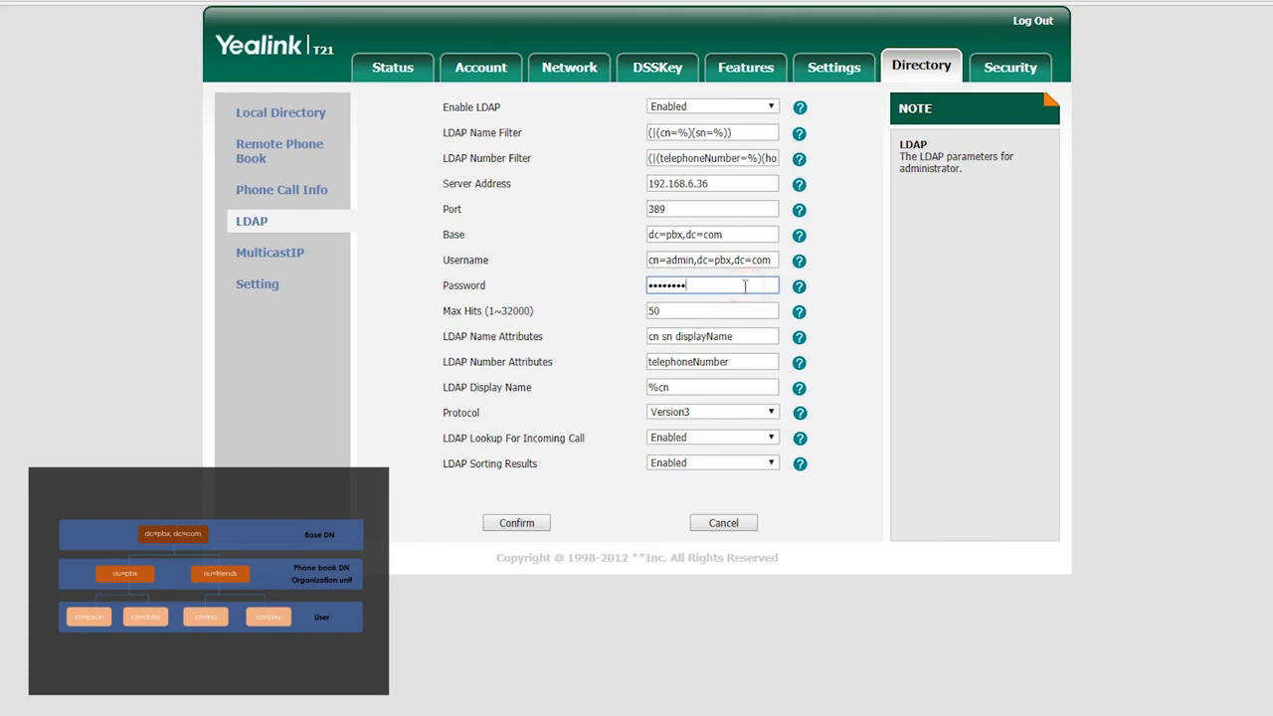
click(757, 339)
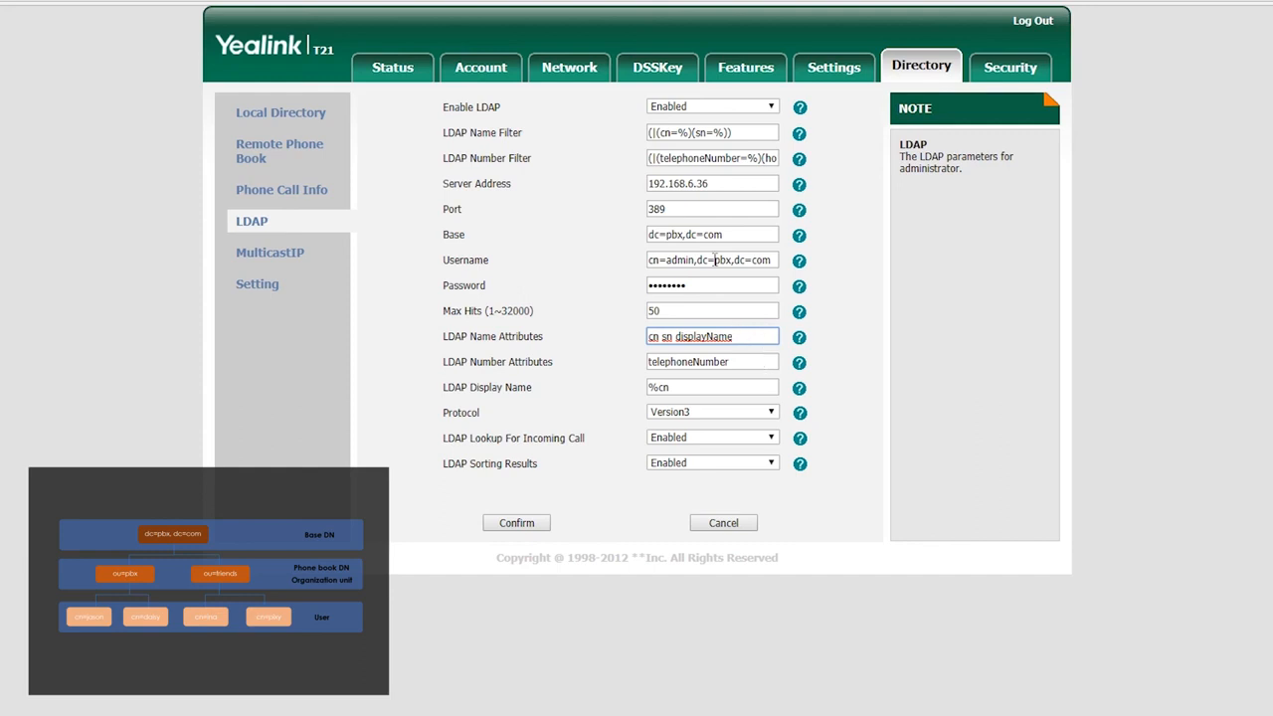
click(641, 73)
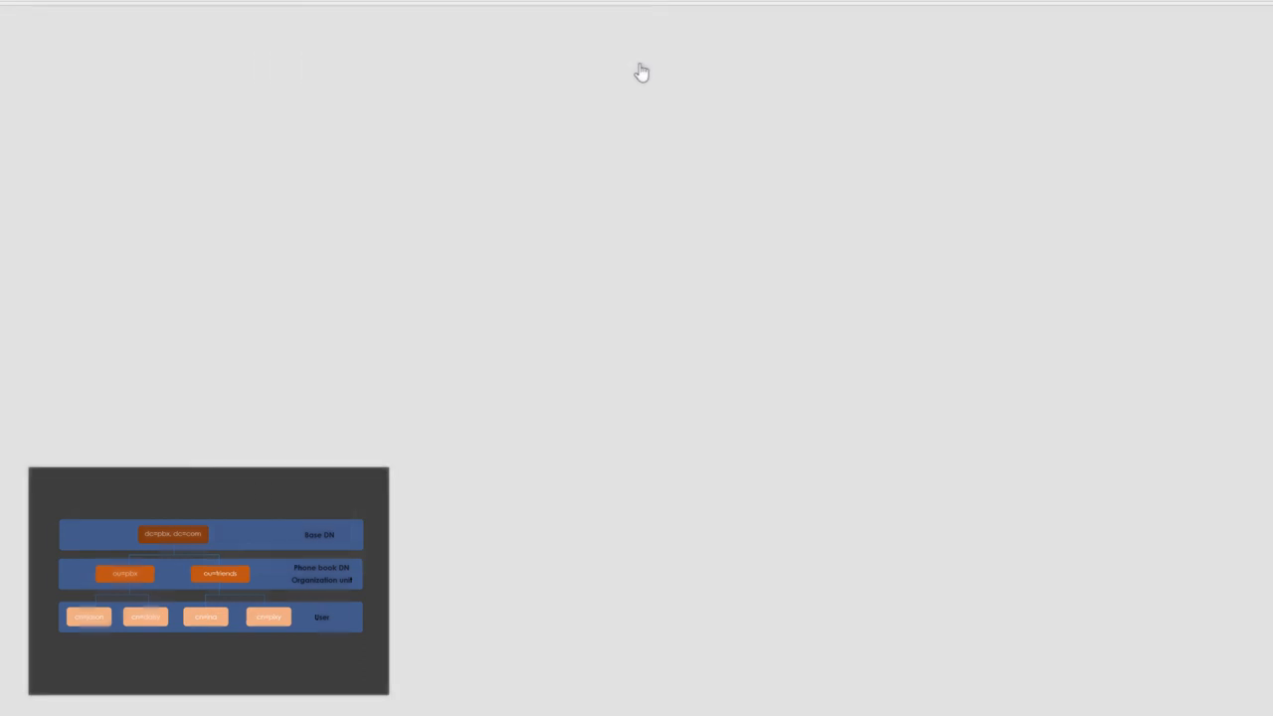